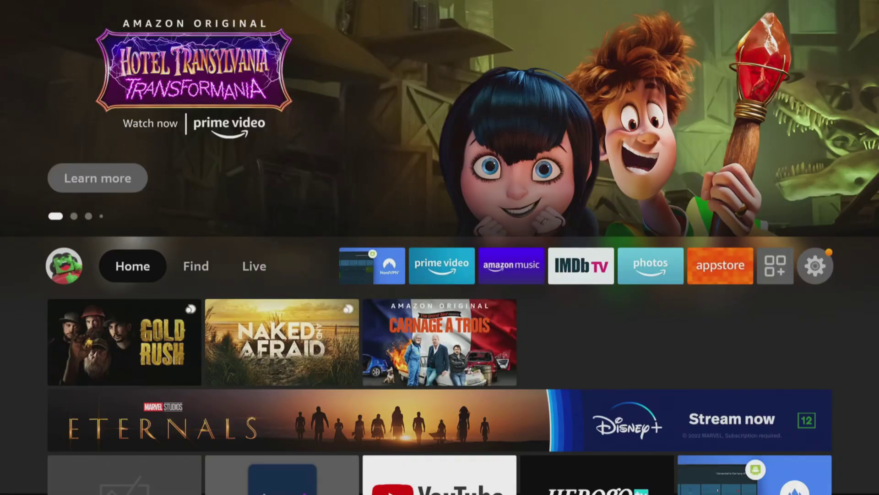
# Step: Open Find > Search and enter 'Dow' on the on-screen keyboard
pyautogui.press('Right')
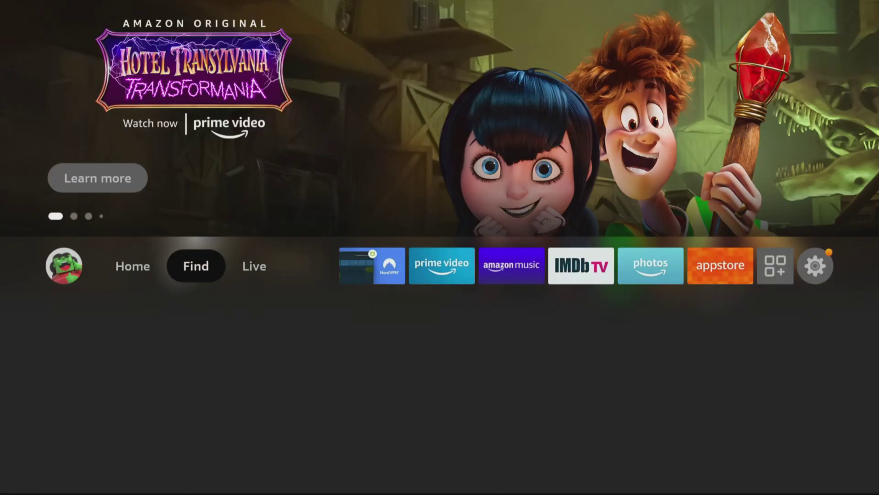
pyautogui.press('Down')
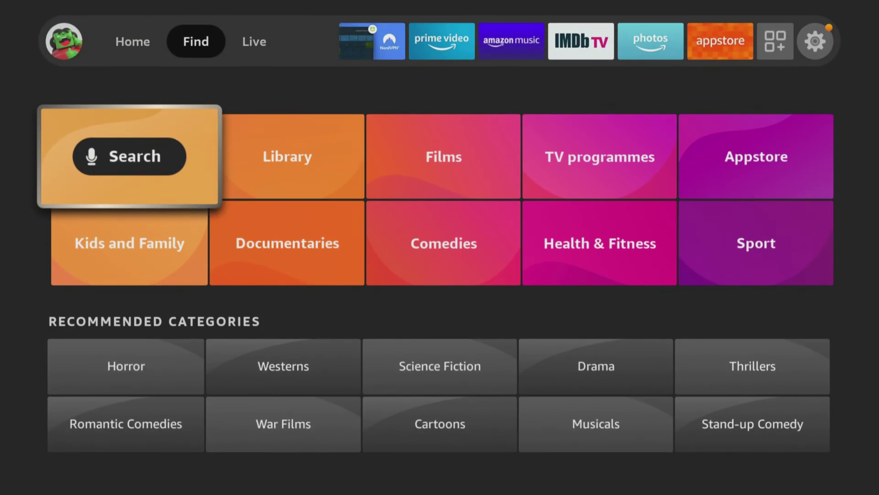
pyautogui.press('Return')
pyautogui.press('Right')
pyautogui.press('Right')
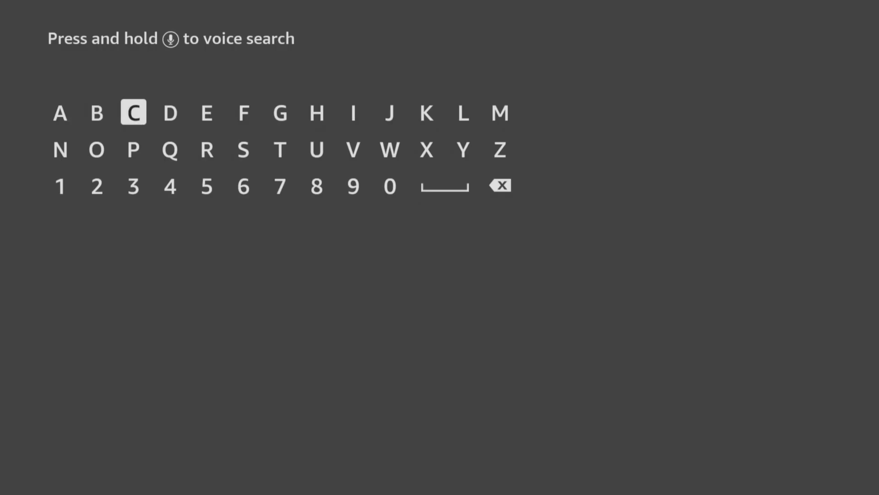
pyautogui.press('Right')
pyautogui.press('Return')
pyautogui.press('Down')
pyautogui.press('Left')
pyautogui.press('Left')
pyautogui.press('Return')
pyautogui.press('Left')
pyautogui.press('Left')
pyautogui.press('Left')
pyautogui.press('Left')
pyautogui.press('Left')
pyautogui.press('Return')
# Step: Pick the Downloader suggestion, open its store page and start the download
pyautogui.press('Down')
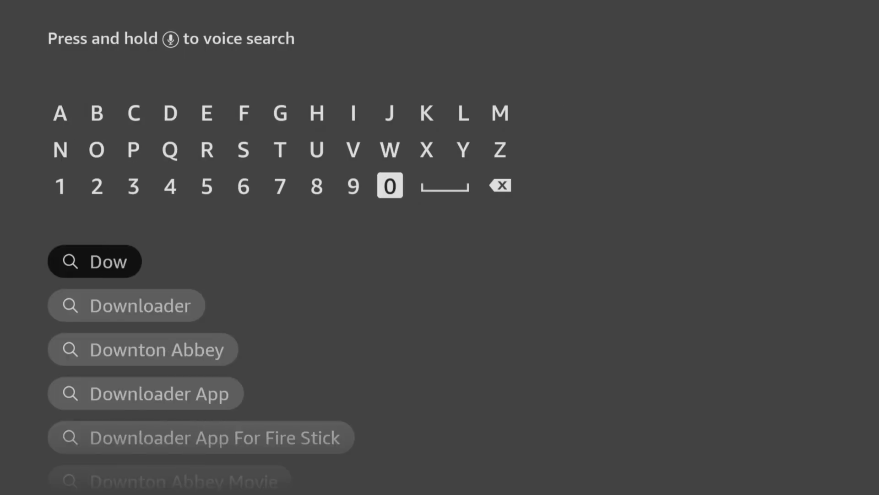
pyautogui.press('Down')
pyautogui.press('Down')
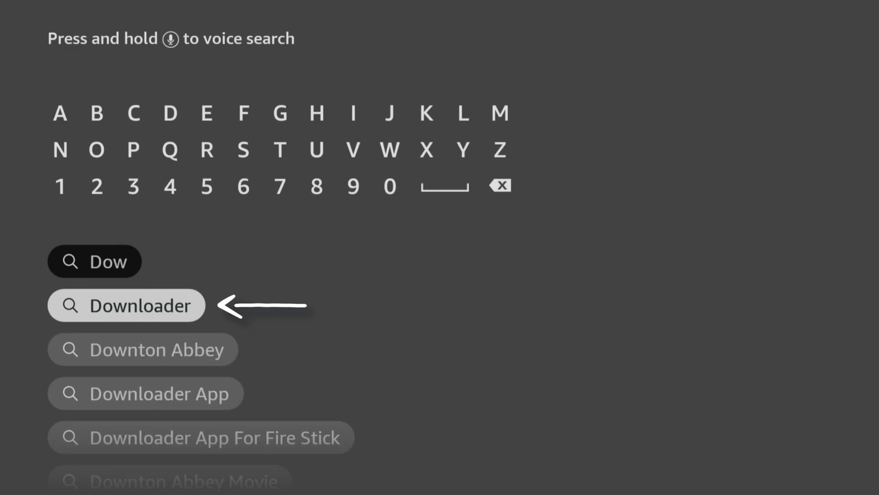
pyautogui.press('Return')
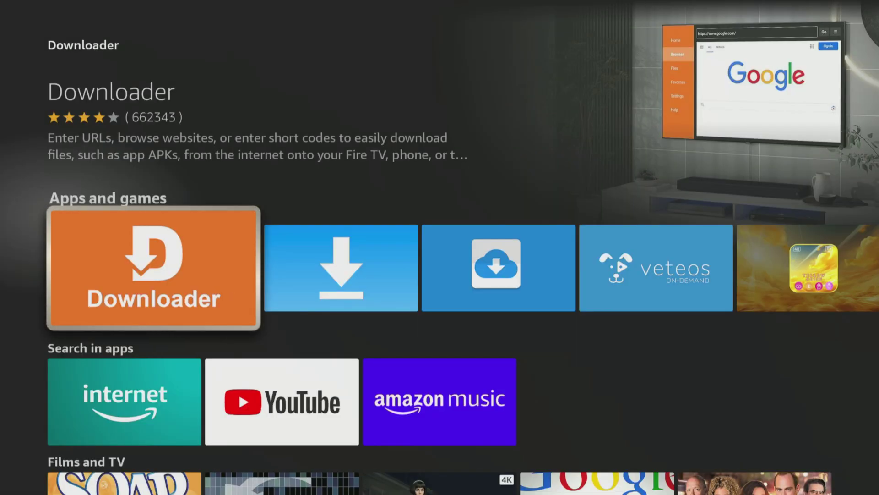
pyautogui.press('Return')
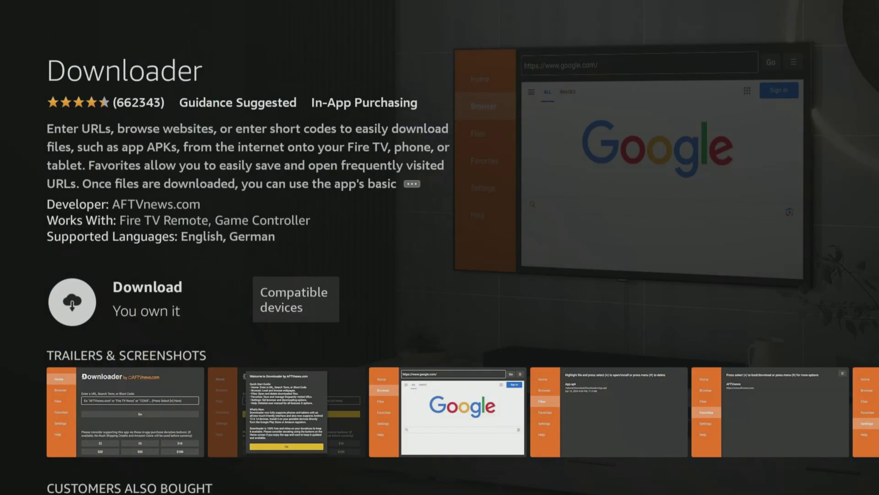
pyautogui.press('Return')
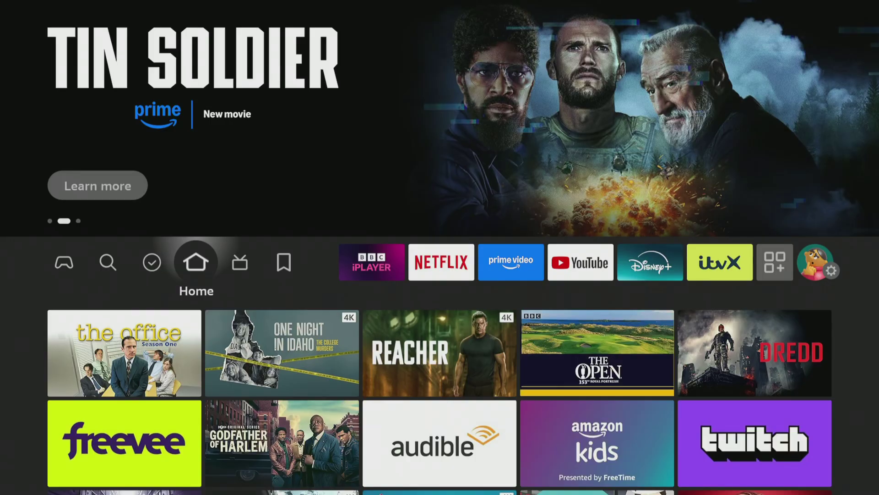
# Step: Go to Settings > My Fire TV > Developer Options > Install unknown apps and highlight Downloader
pyautogui.press('Right')
pyautogui.press('Right')
pyautogui.press('Right')
pyautogui.press('Right')
pyautogui.press('Right')
pyautogui.press('Right')
pyautogui.press('Right')
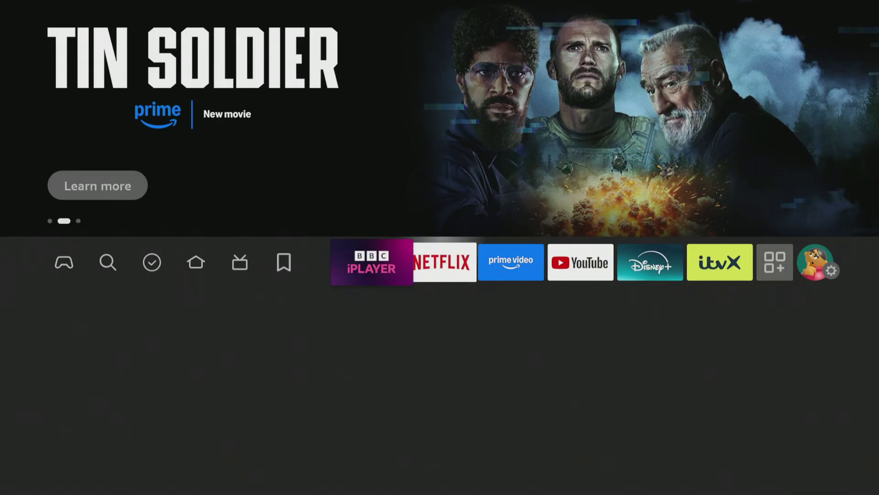
pyautogui.press('Right')
pyautogui.press('Right')
pyautogui.press('Right')
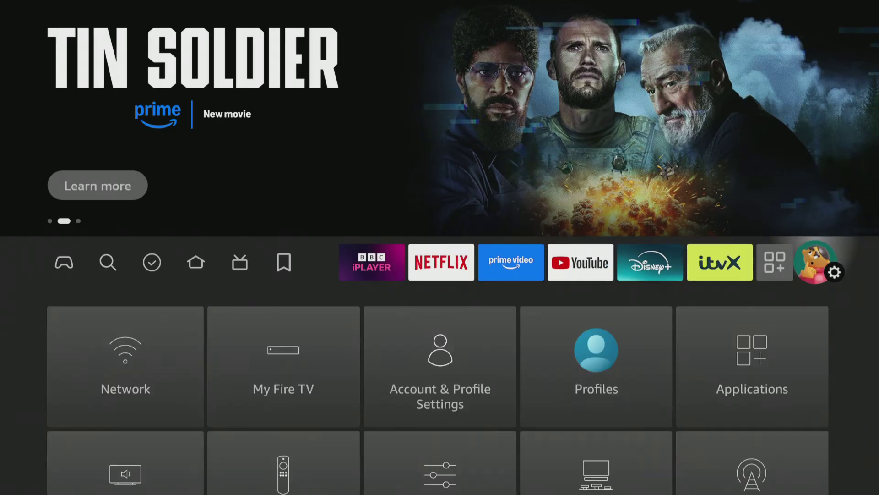
pyautogui.press('Down')
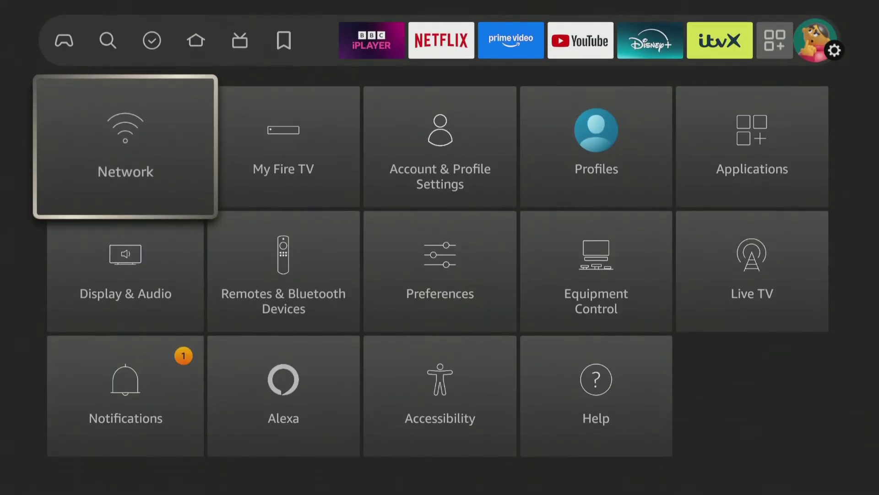
pyautogui.press('Right')
pyautogui.press('Return')
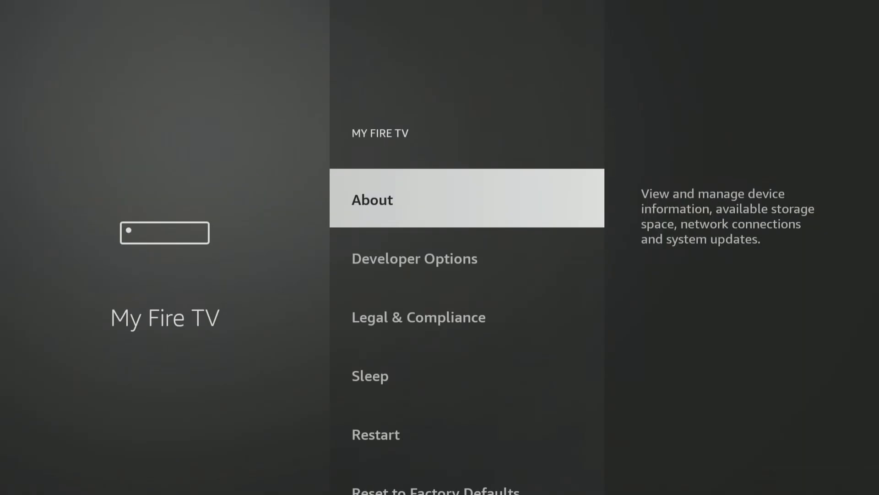
pyautogui.press('Down')
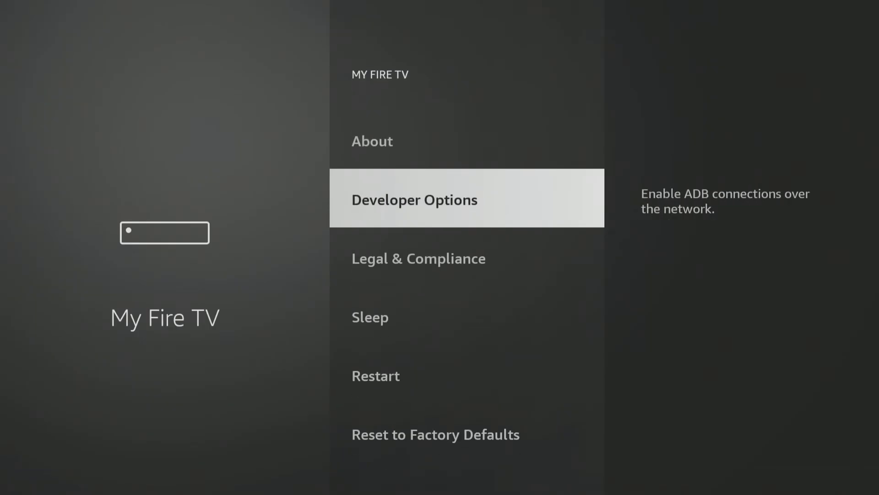
pyautogui.press('Return')
pyautogui.press('Down')
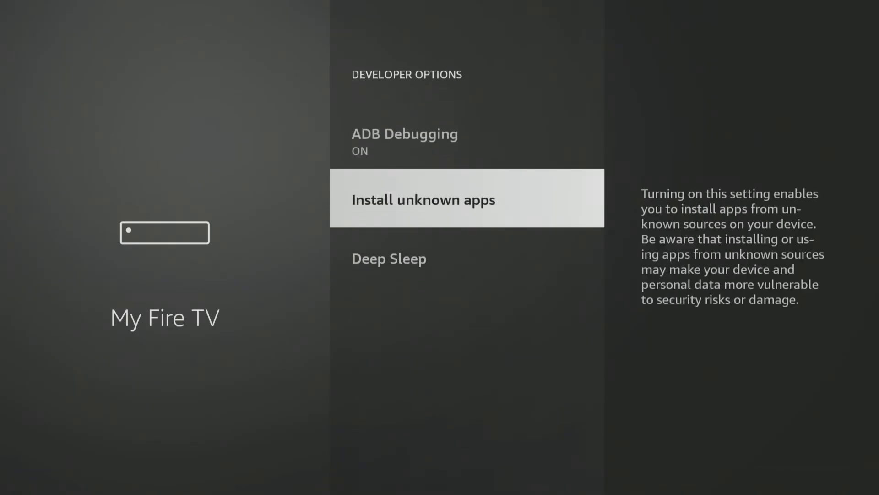
pyautogui.press('Return')
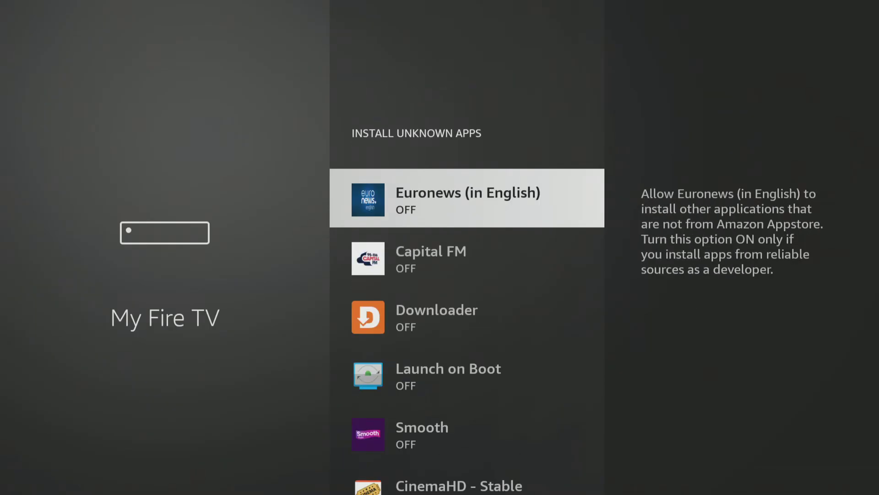
pyautogui.press('Down')
pyautogui.press('Down')
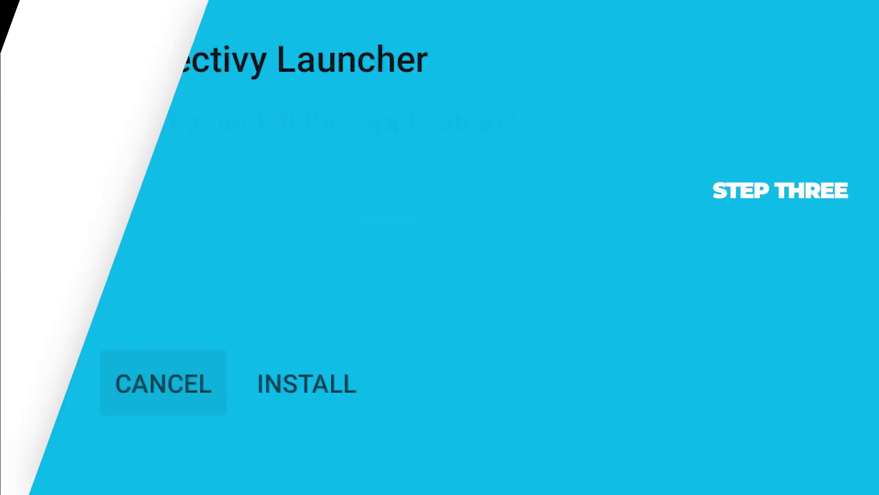
# Step: Enter short code 28907 in Downloader and submit it to fetch Projectivy Launcher
pyautogui.press('Return')
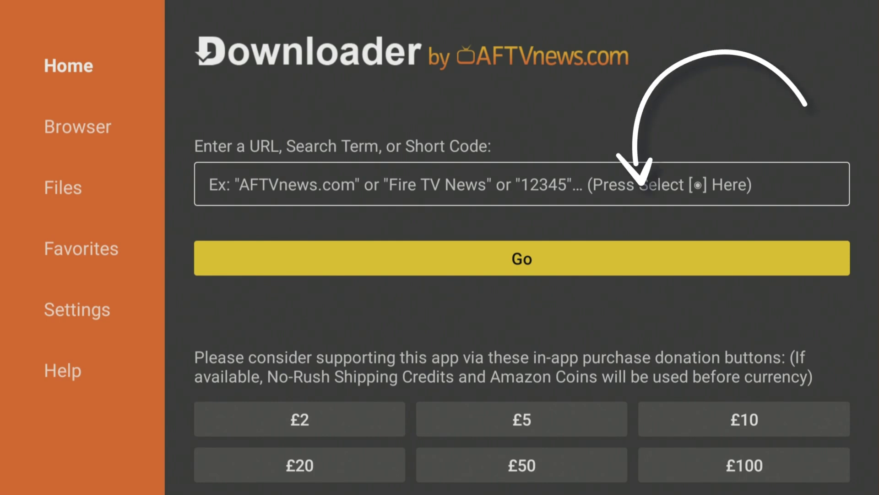
pyautogui.press('Return')
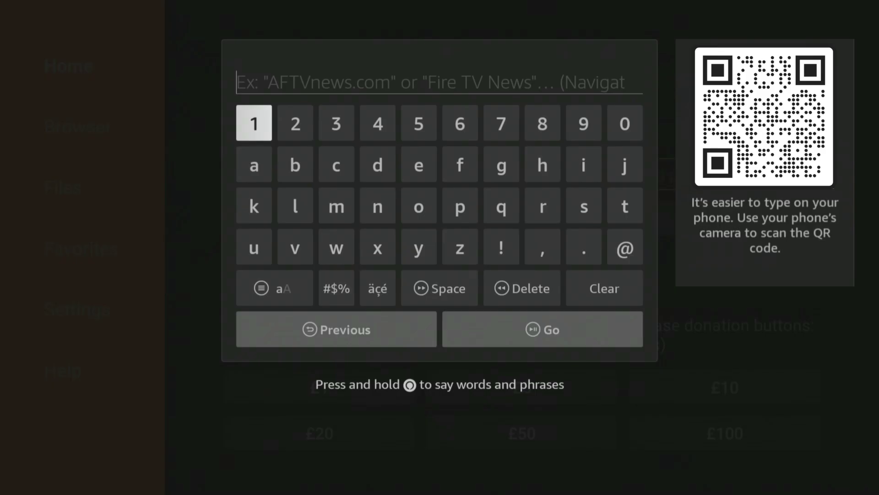
pyautogui.press('Right')
pyautogui.press('Return')
pyautogui.press('Left')
pyautogui.press('Left')
pyautogui.press('Left')
pyautogui.press('Left')
pyautogui.press('Return')
pyautogui.press('Right')
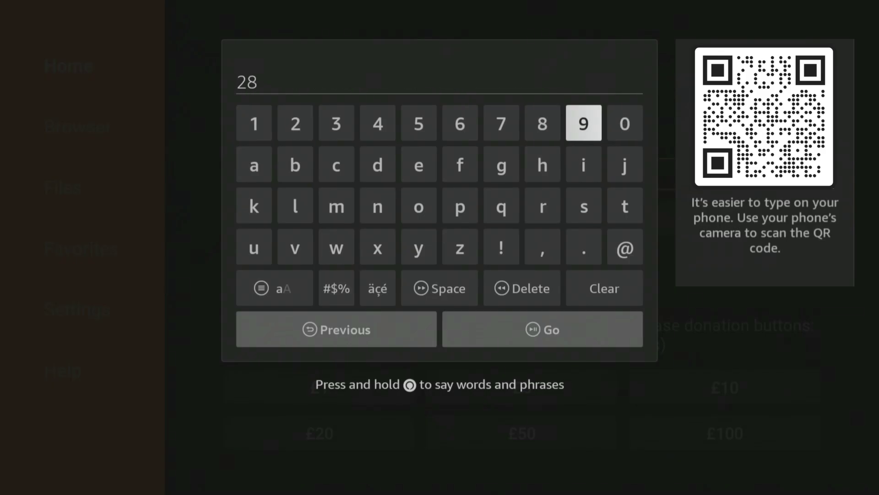
pyautogui.press('Return')
pyautogui.press('Right')
pyautogui.press('Return')
pyautogui.press('Left')
pyautogui.press('Left')
pyautogui.press('Left')
pyautogui.press('Return')
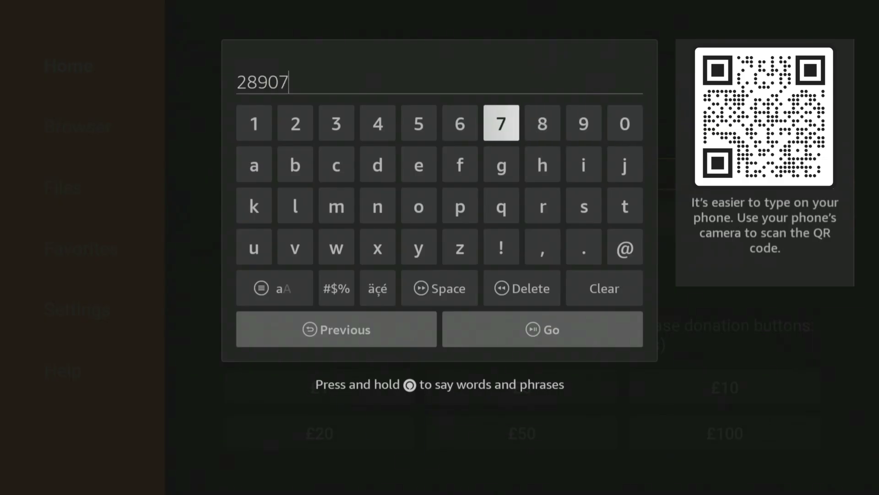
pyautogui.press('Down')
pyautogui.press('Down')
pyautogui.press('Down')
pyautogui.press('Down')
pyautogui.press('Down')
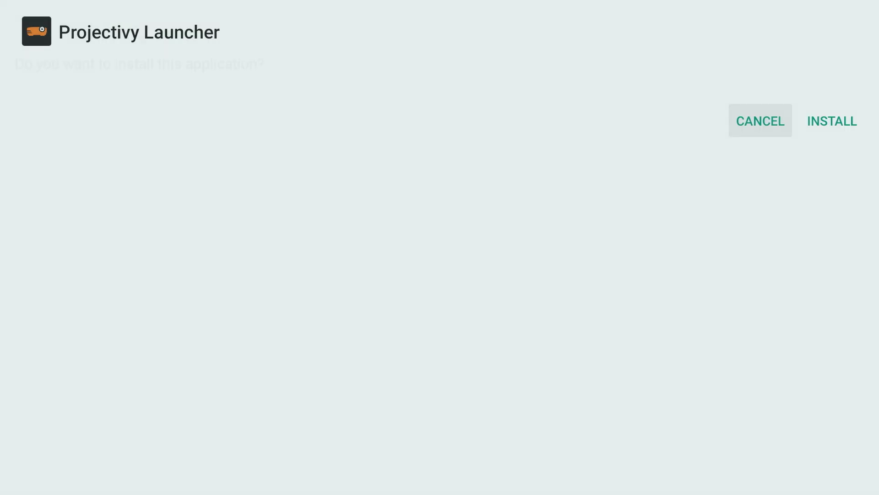
# Step: Install Projectivy Launcher and open it once the install finishes
pyautogui.press('Right')
pyautogui.press('Return')
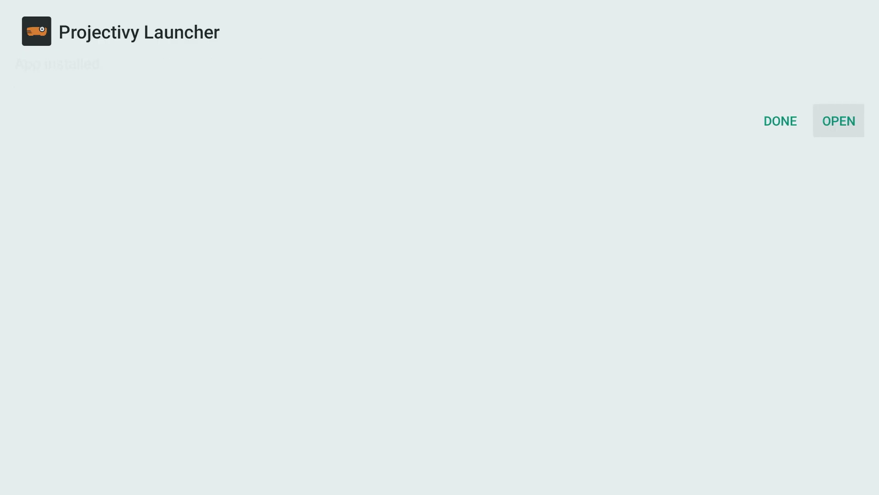
pyautogui.press('Right')
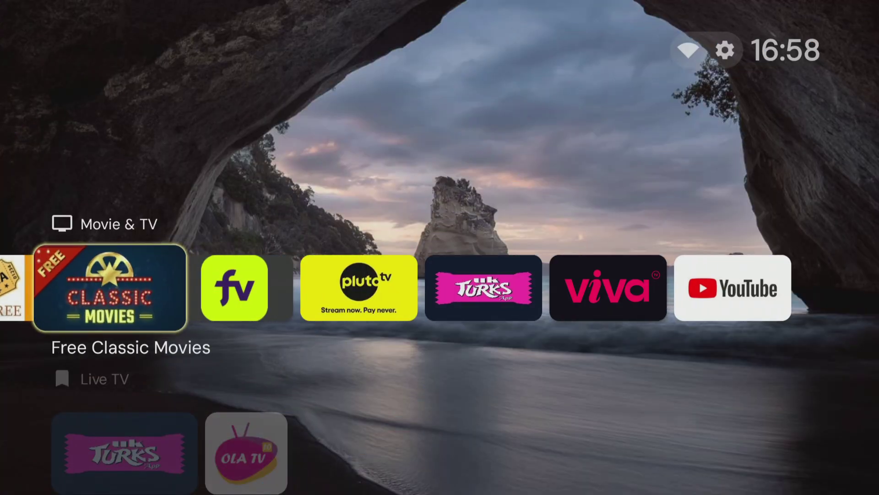
# Step: Browse the Movie & TV row to VivaTV, then down through Live TV, Sports, UK TV, Media Players and Music
pyautogui.press('Right')
pyautogui.press('Right')
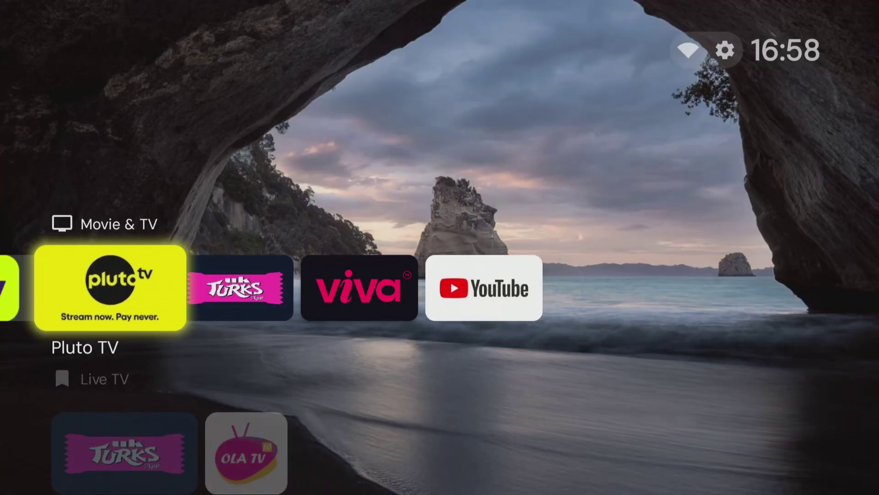
pyautogui.press('Right')
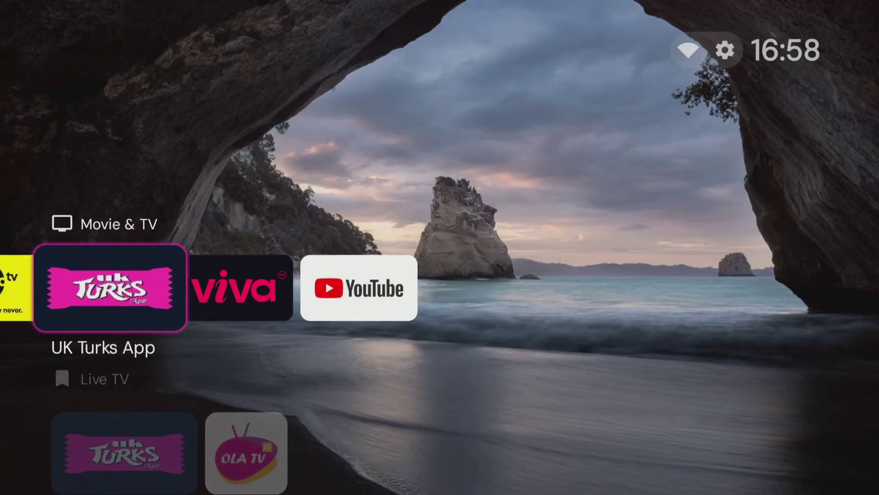
pyautogui.press('Right')
pyautogui.press('Right')
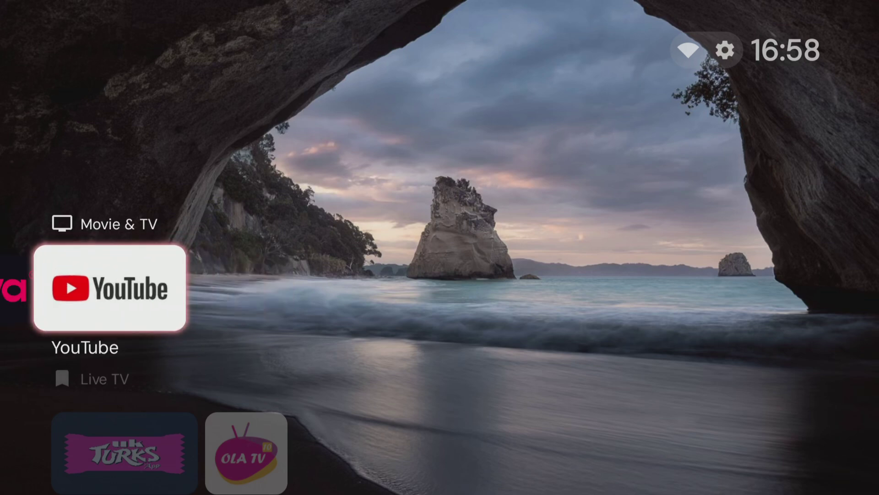
pyautogui.press('Down')
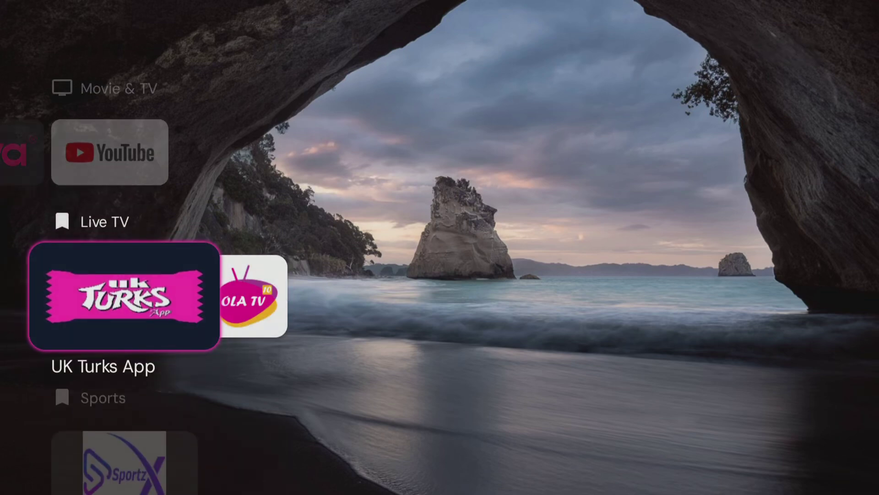
pyautogui.press('Down')
pyautogui.press('Down')
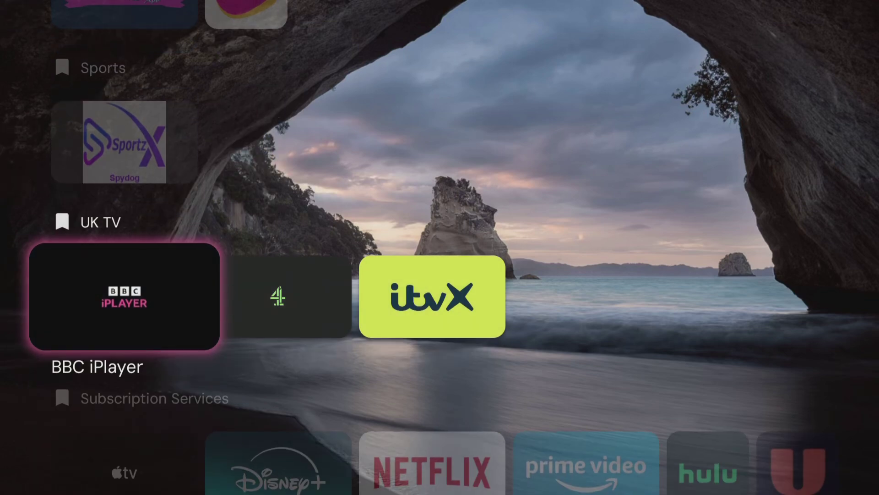
pyautogui.press('Down')
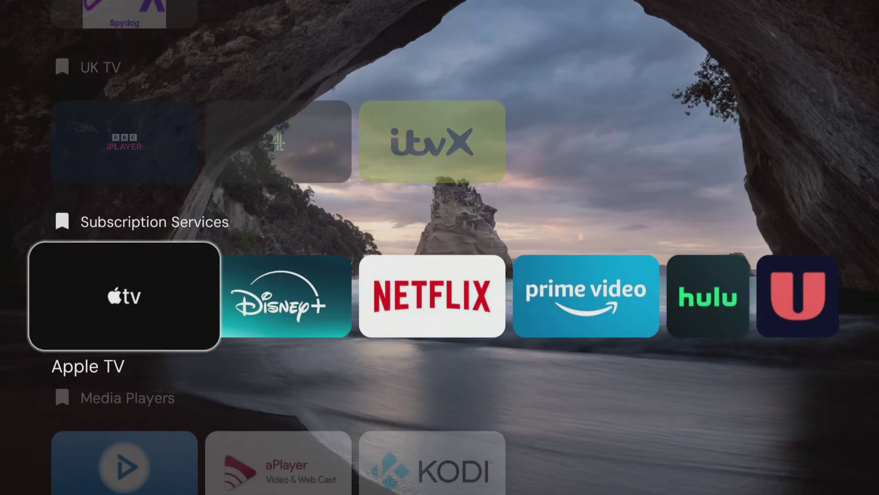
pyautogui.press('Down')
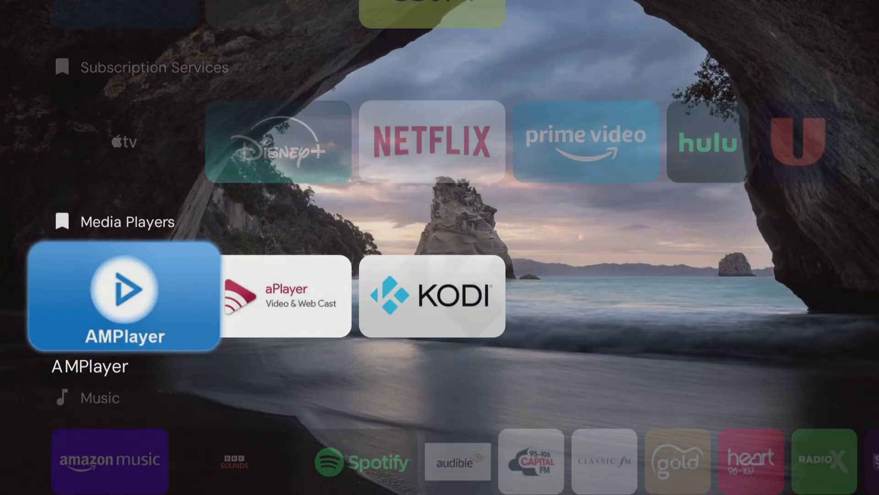
pyautogui.press('Down')
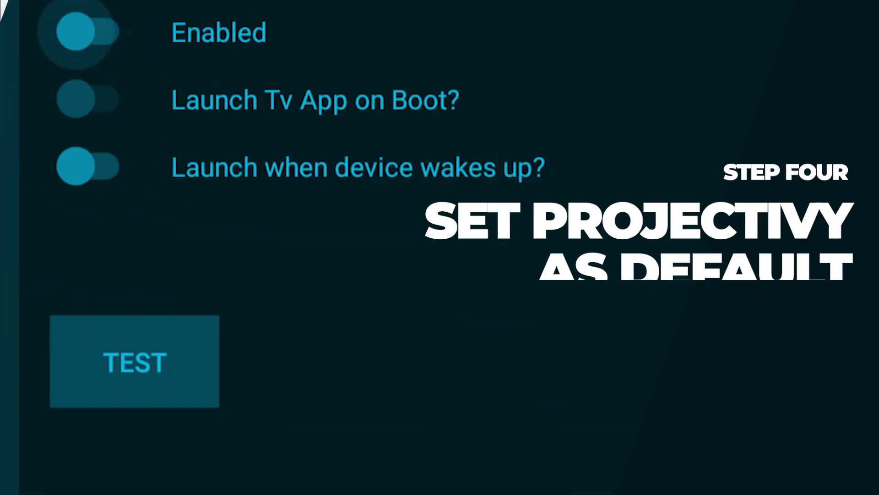
# Step: Launch Downloader to its home screen with an empty URL/short-code field
pyautogui.press('Return')
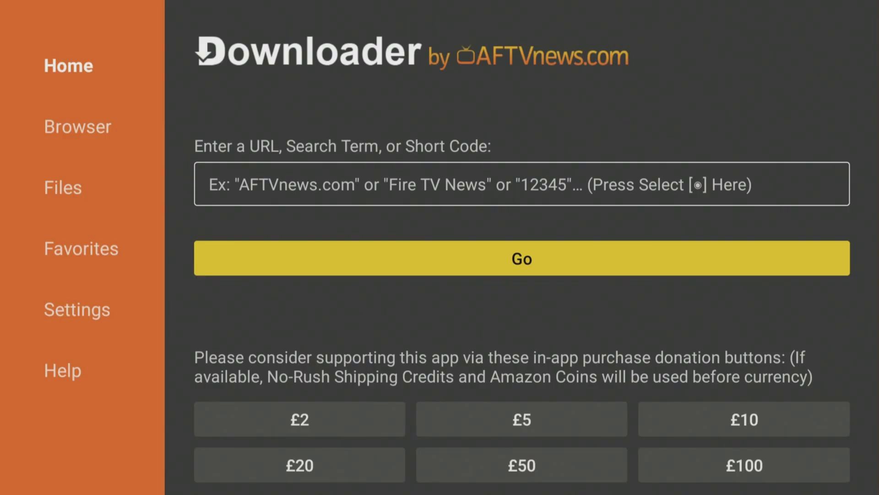
# Step: Load code 28907 in Downloader, then download, install and open Launch on Boot 1.1.3
pyautogui.press('Return')
pyautogui.write('289')
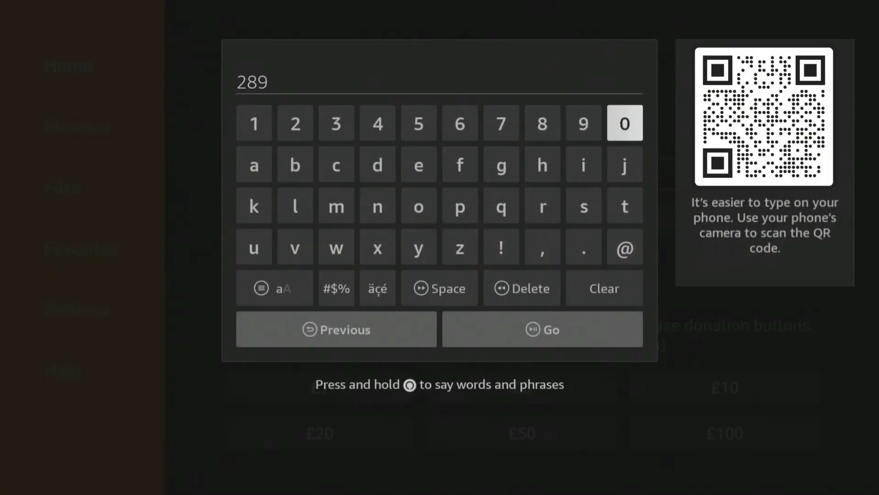
pyautogui.write('0')
pyautogui.press('Left')
pyautogui.press('Left')
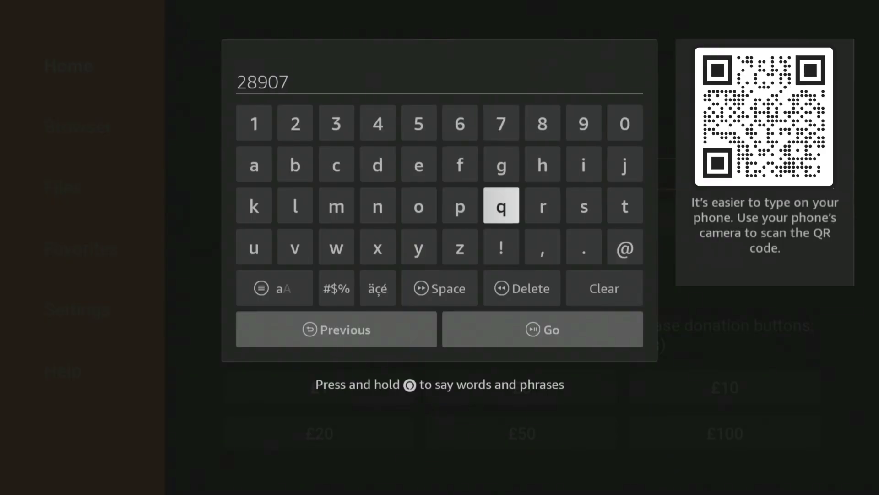
pyautogui.press('Down')
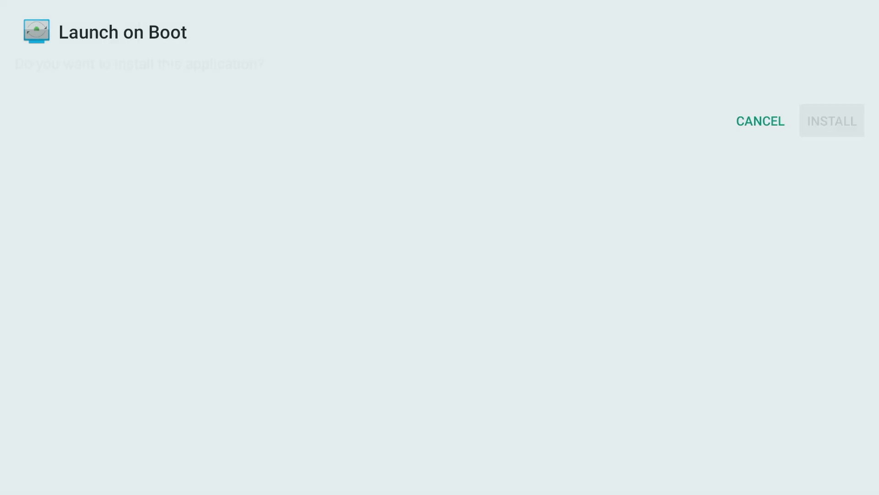
pyautogui.press('Return')
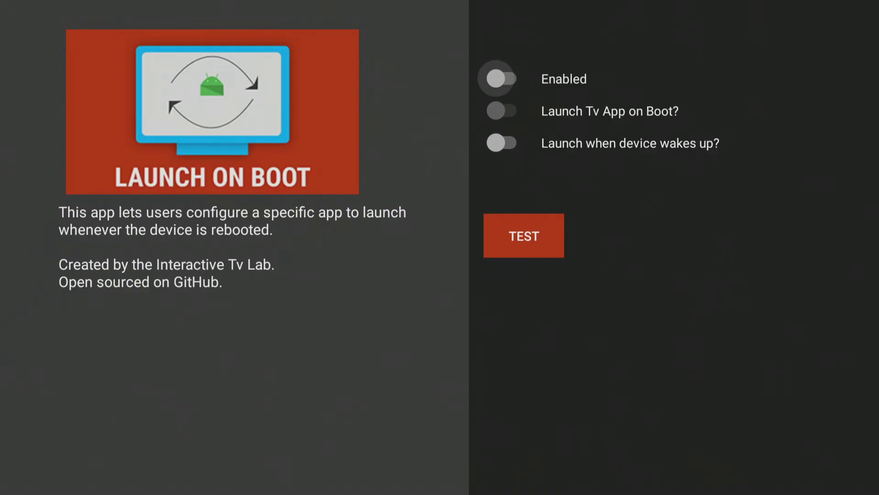
# Step: Enable Launch on Boot, choose Projectivy Launcher (com.spocky.projengmenu) and turn on launch on wake
pyautogui.press('Return')
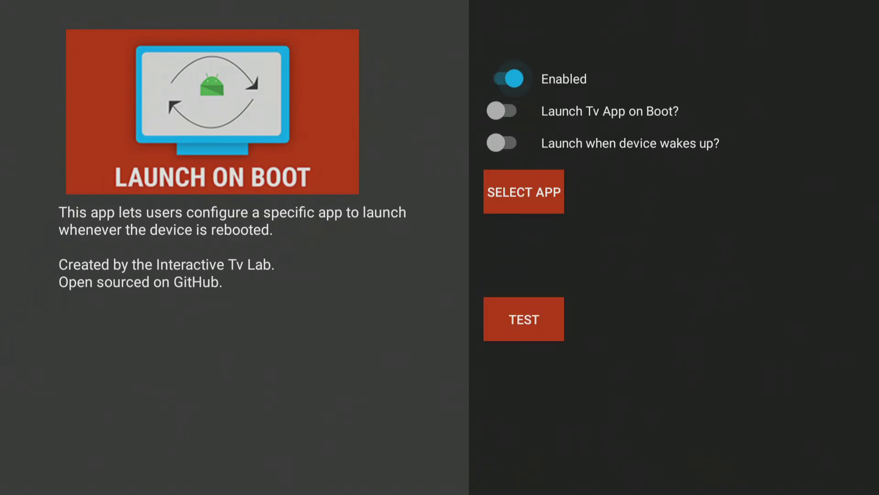
pyautogui.press('Down')
pyautogui.press('Down')
pyautogui.press('Down')
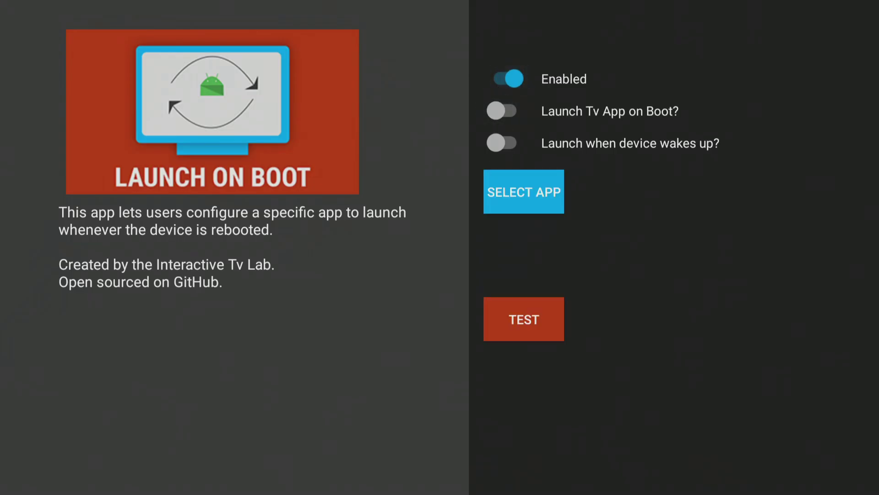
pyautogui.press('Return')
pyautogui.press('Down')
pyautogui.press('Down')
pyautogui.press('Down')
pyautogui.press('Down')
pyautogui.press('Down')
pyautogui.press('Down')
pyautogui.press('Down')
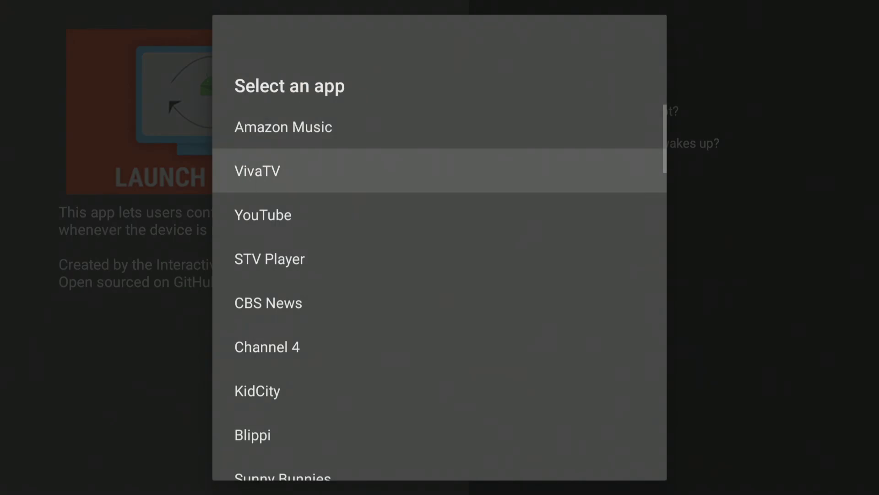
pyautogui.press('Down')
pyautogui.press('Down')
pyautogui.press('Down')
pyautogui.press('Down')
pyautogui.press('Down')
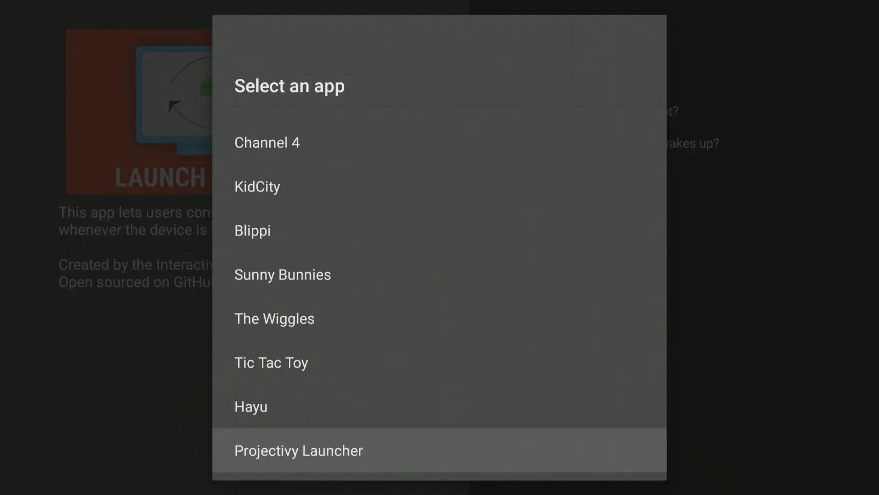
pyautogui.press('Return')
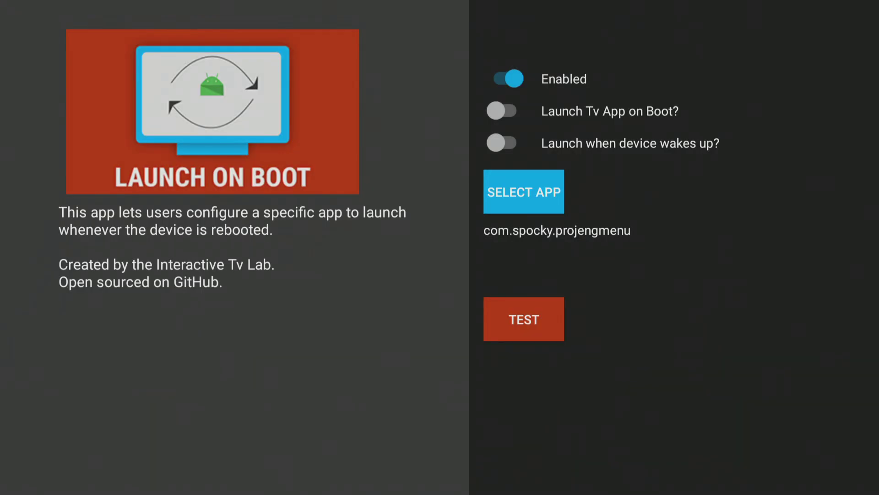
pyautogui.press('Up')
pyautogui.press('Return')
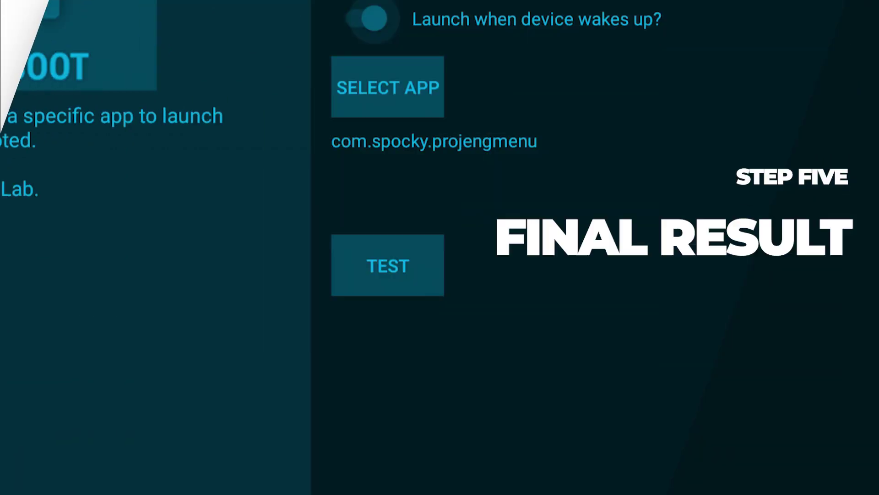
# Step: Power off the Fire TV with the remote's power button to test the wake launch
pyautogui.press('XF86PowerOff')
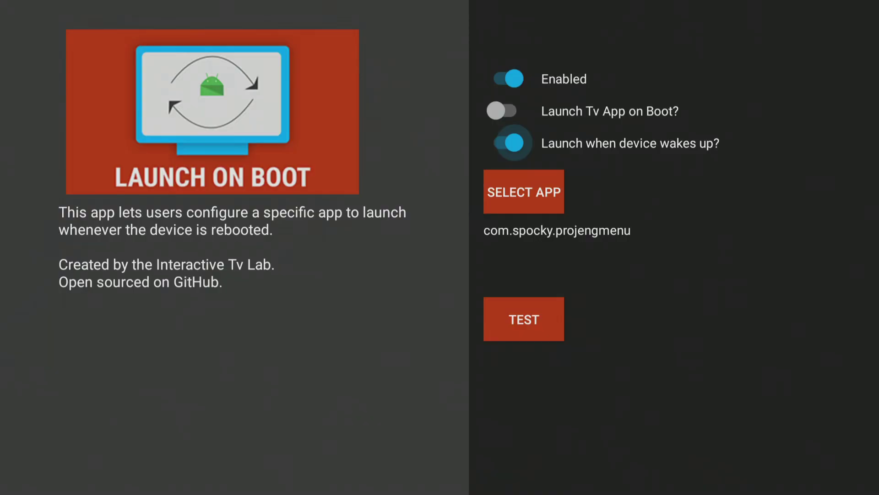
pyautogui.press('XF86PowerOff')
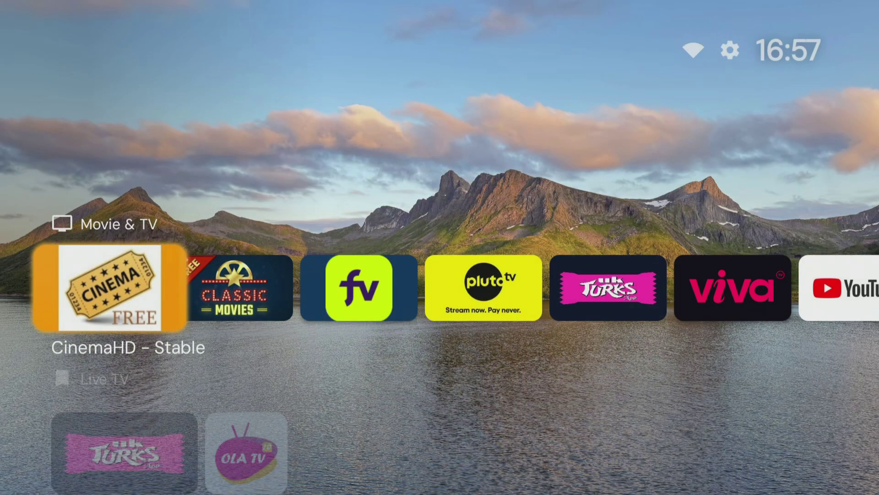
# Step: Scroll Projectivy's rows down through Live TV, Sports, UK TV and Subscription Services to Media Players
pyautogui.press('Down')
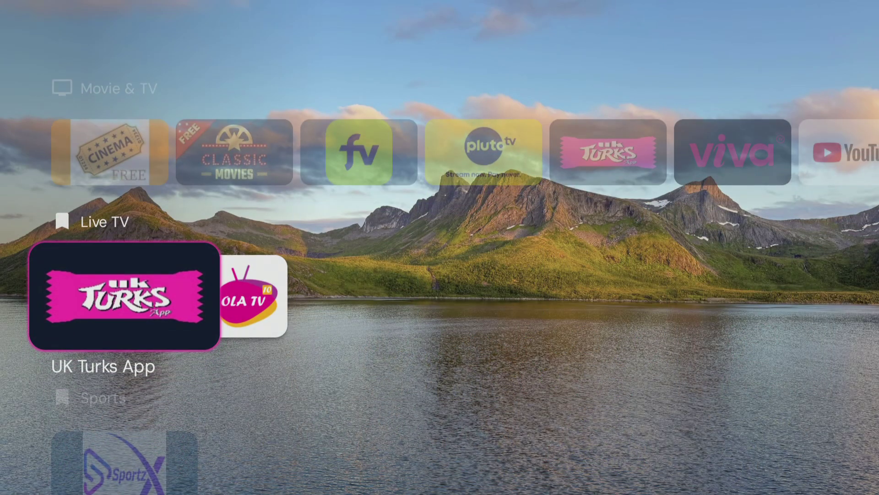
pyautogui.press('Down')
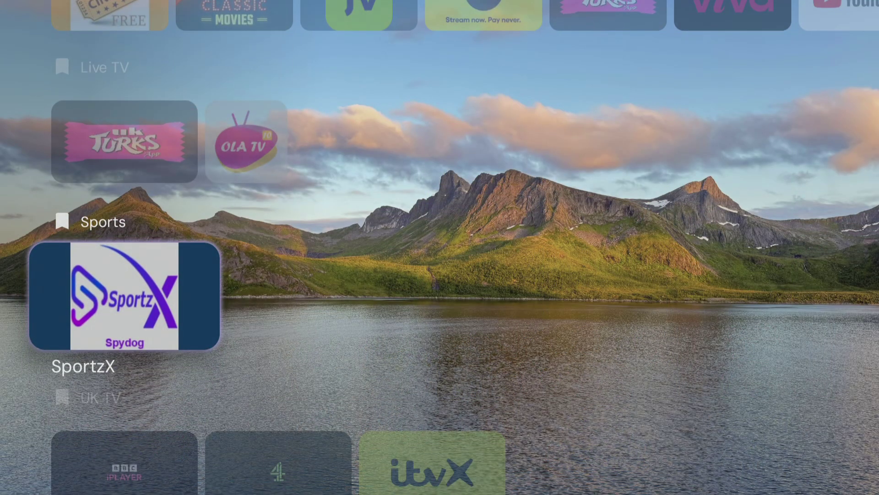
pyautogui.press('Down')
pyautogui.press('Down')
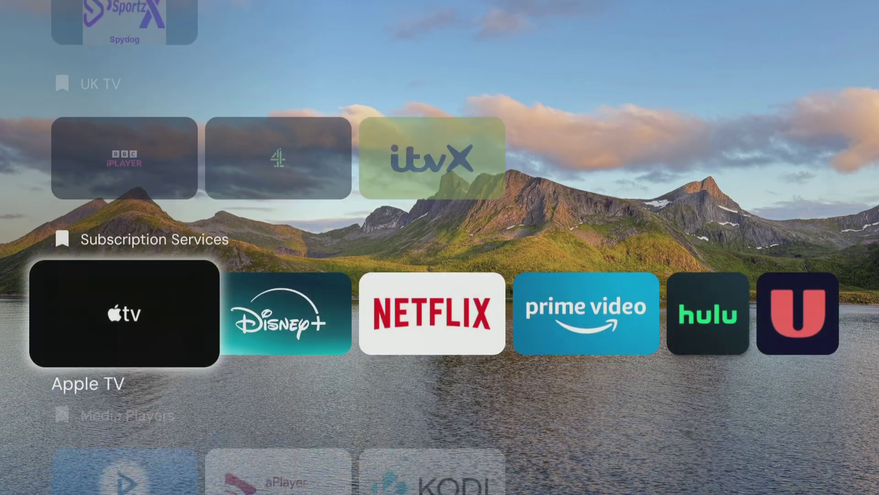
pyautogui.press('Down')
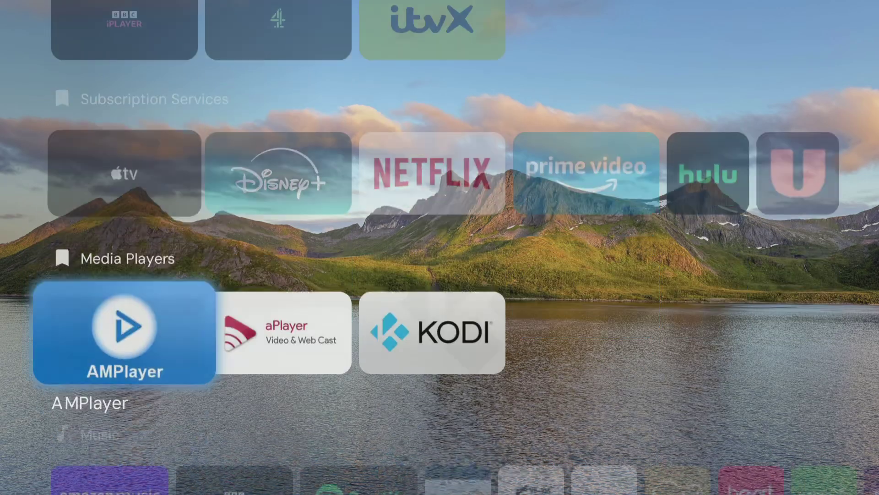
pyautogui.press('Down')
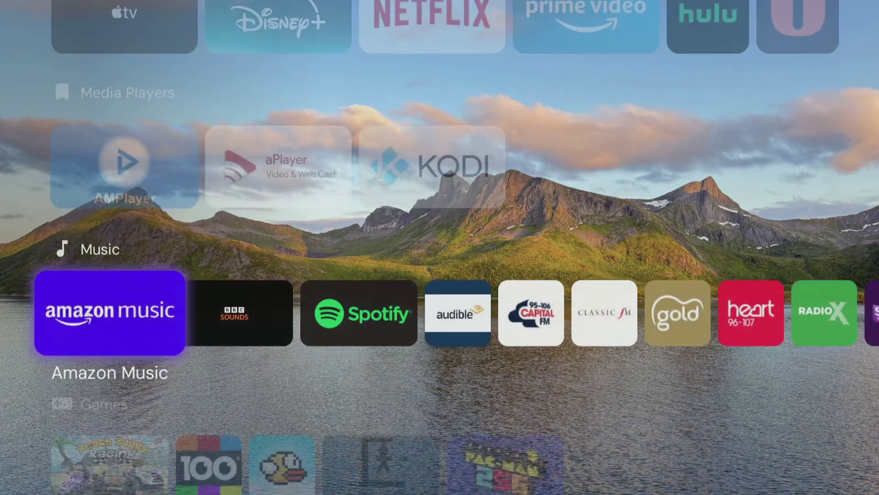